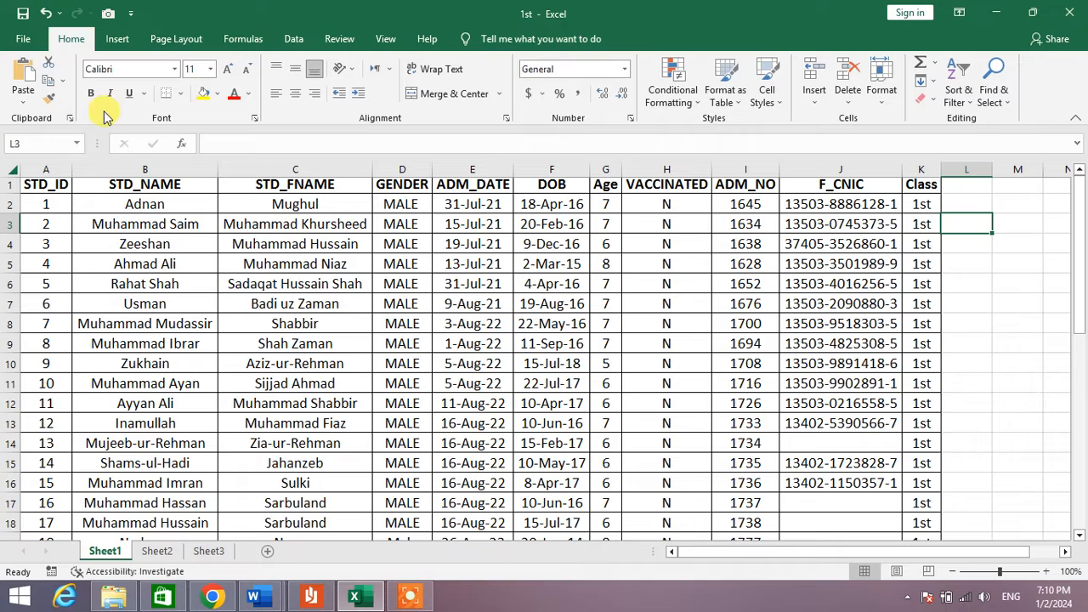
Save a copy of the '1st' workbook into the Documents folder via Save As > Browse
{"action": "key", "text": "ctrl+s"}
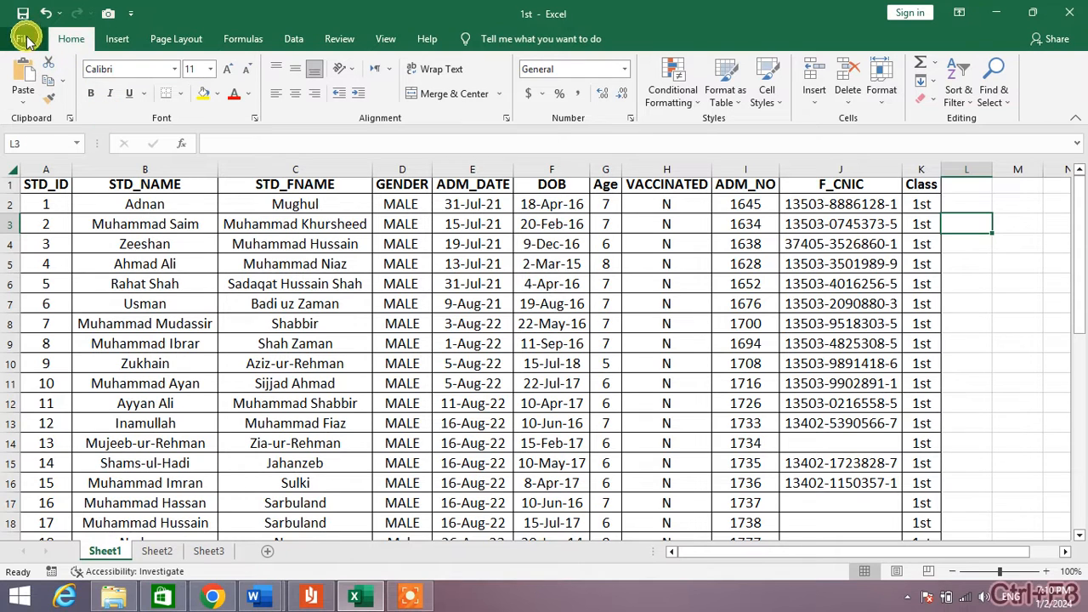
{"action": "left_click", "coordinate": [25, 40]}
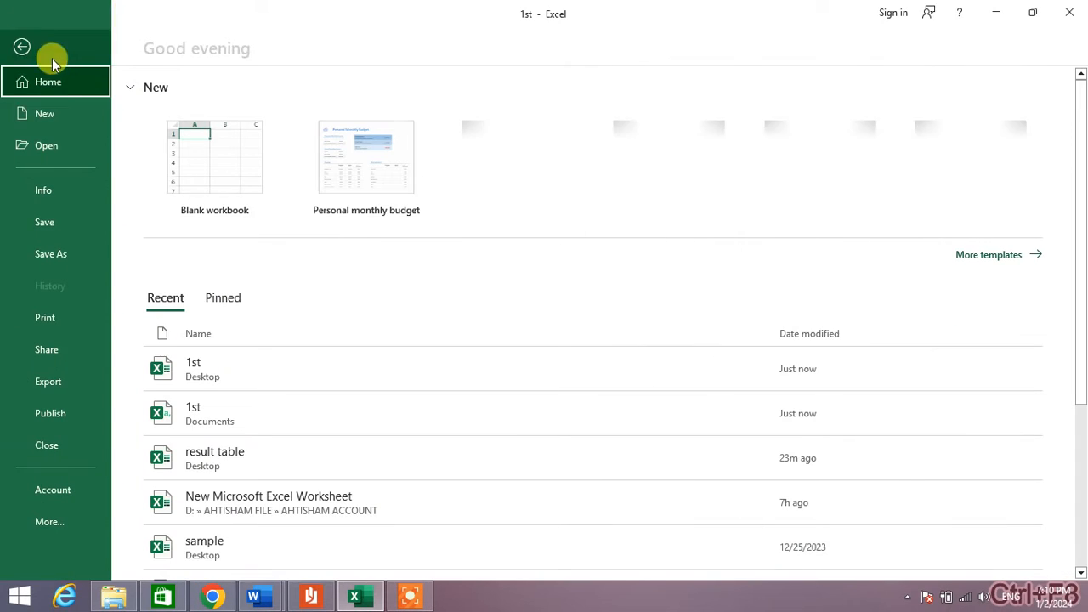
{"action": "left_click", "coordinate": [71, 256]}
{"action": "left_click", "coordinate": [232, 278]}
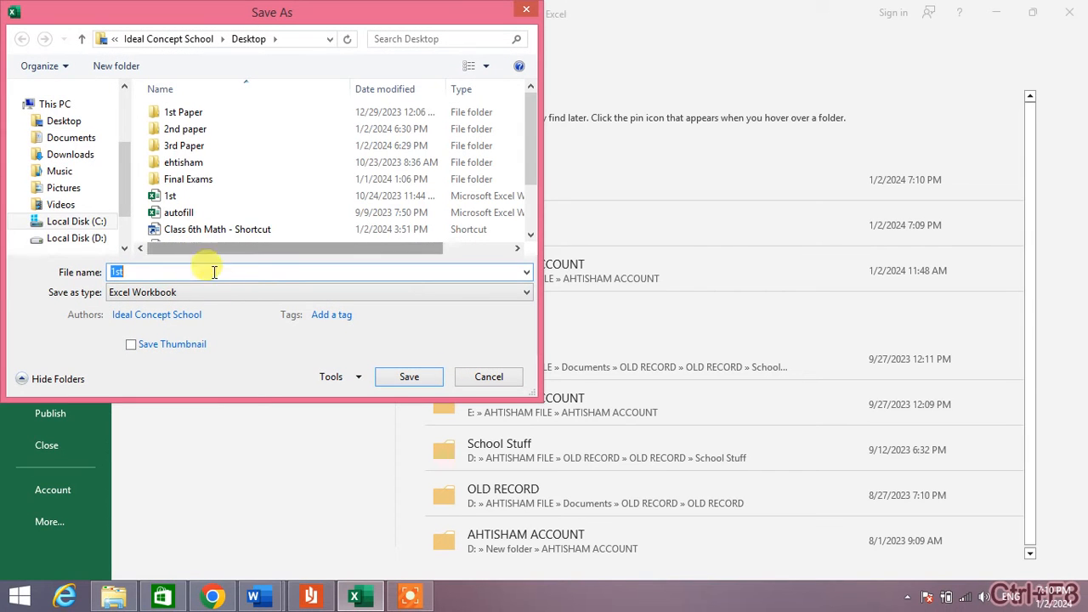
{"action": "left_click", "coordinate": [72, 137]}
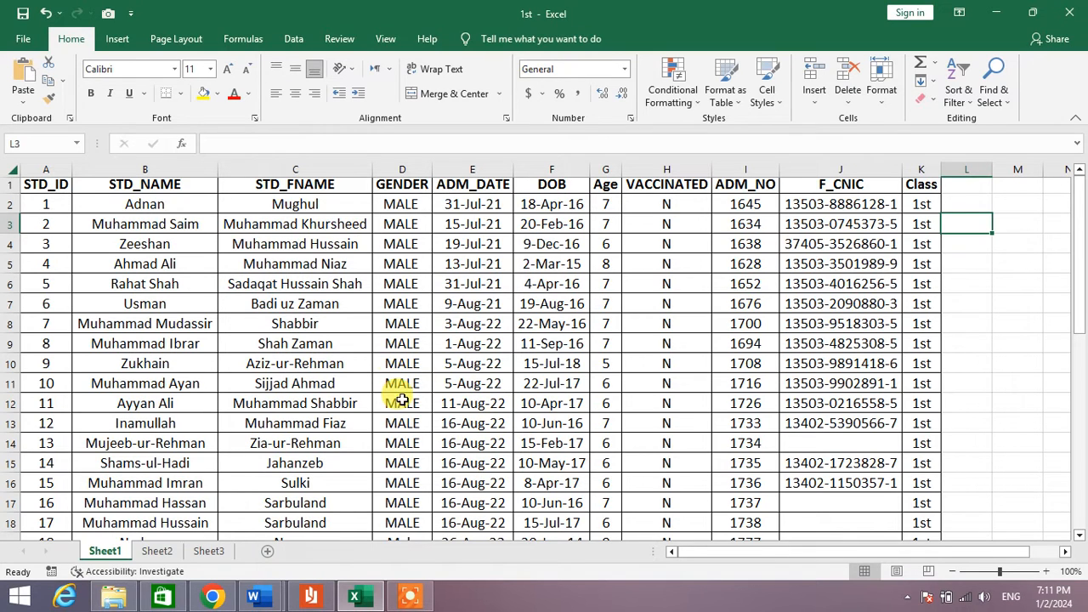
Export with the file type changed to CSV (Comma delimited) and proceed to Save As
{"action": "left_click", "coordinate": [23, 39]}
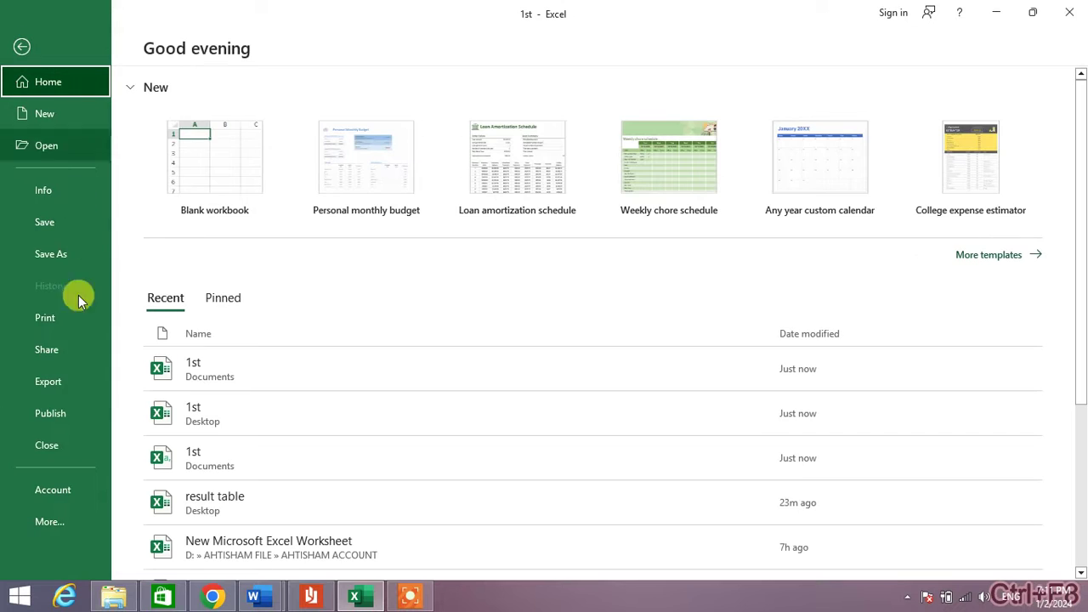
{"action": "left_click", "coordinate": [62, 377]}
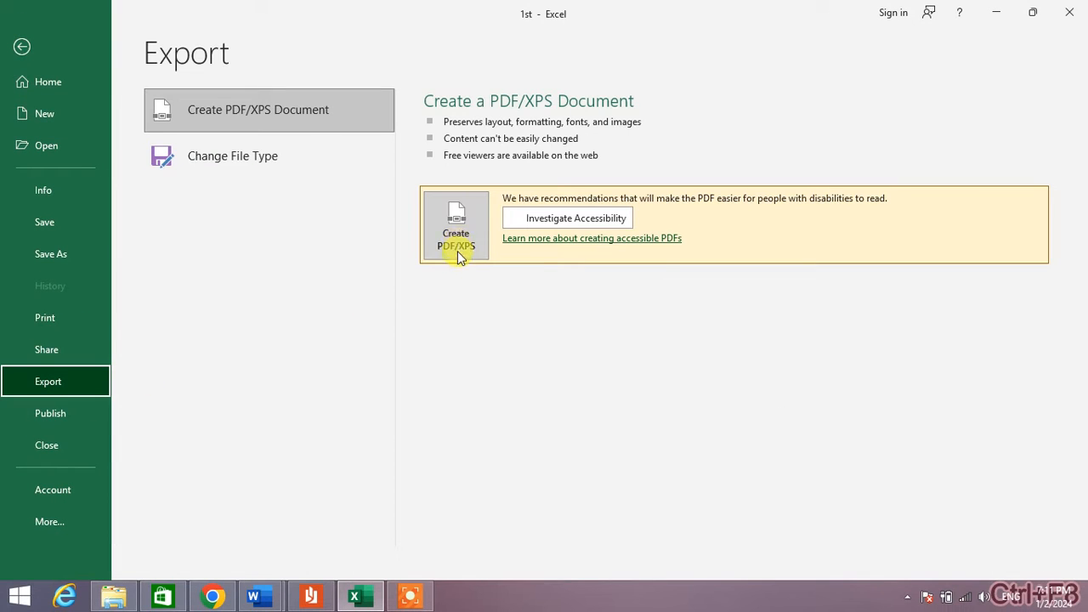
{"action": "left_click", "coordinate": [251, 165]}
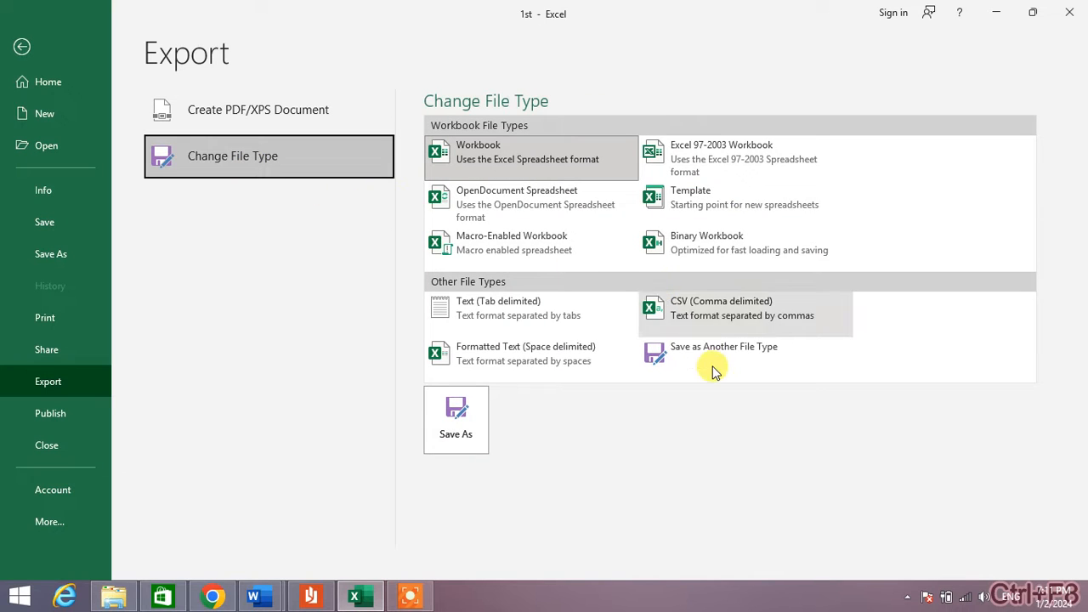
{"action": "left_click", "coordinate": [739, 321]}
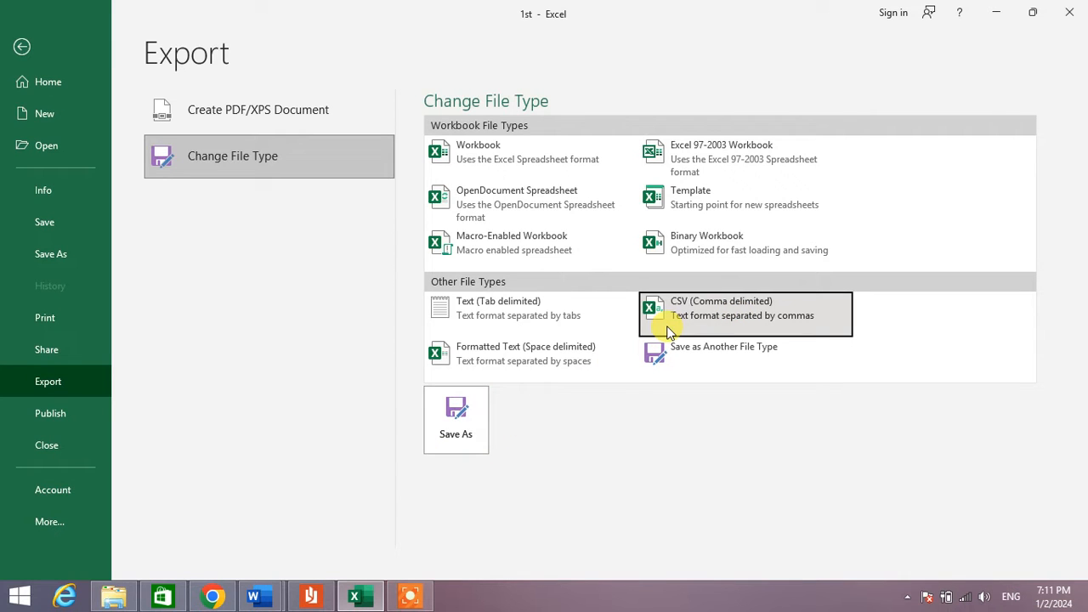
{"action": "left_click", "coordinate": [456, 419]}
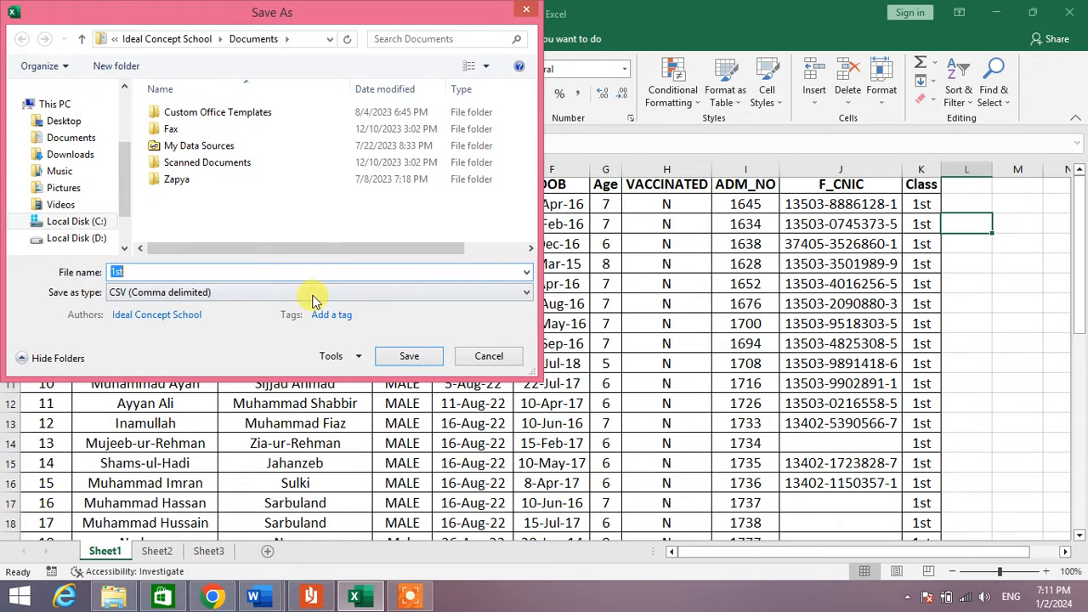
Save the active sheet as '1st' CSV in Downloads, accepting the single-sheet warning
{"action": "left_click", "coordinate": [71, 137]}
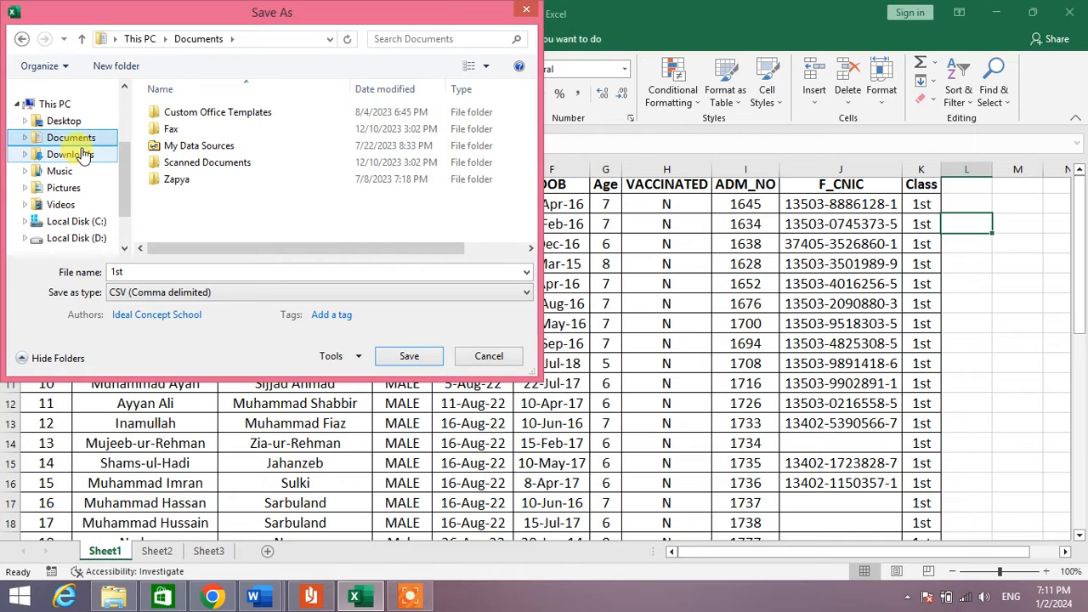
{"action": "left_click", "coordinate": [71, 154]}
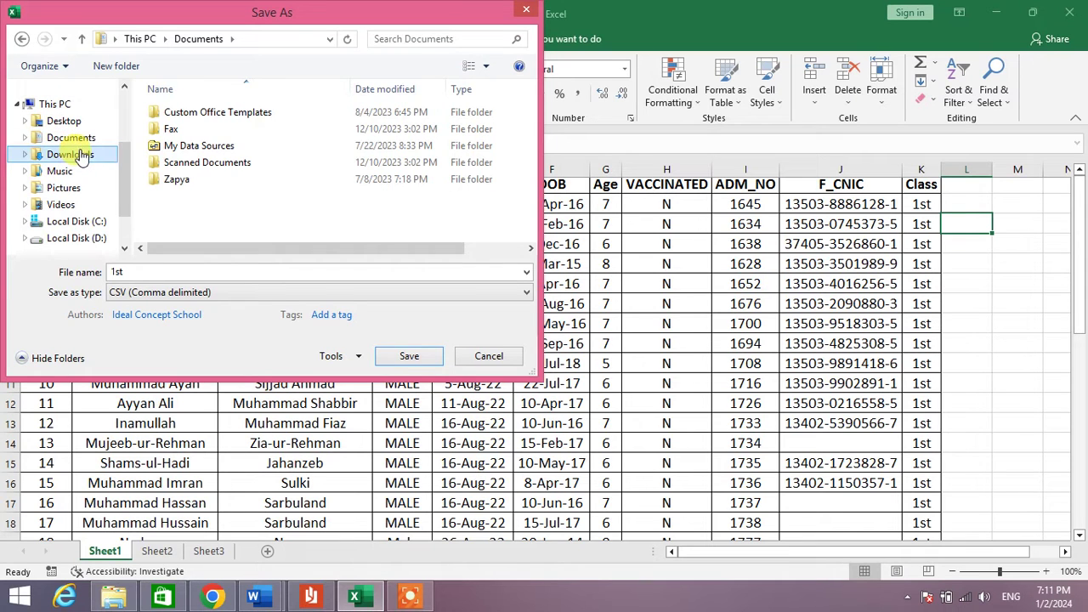
{"action": "left_click", "coordinate": [408, 355]}
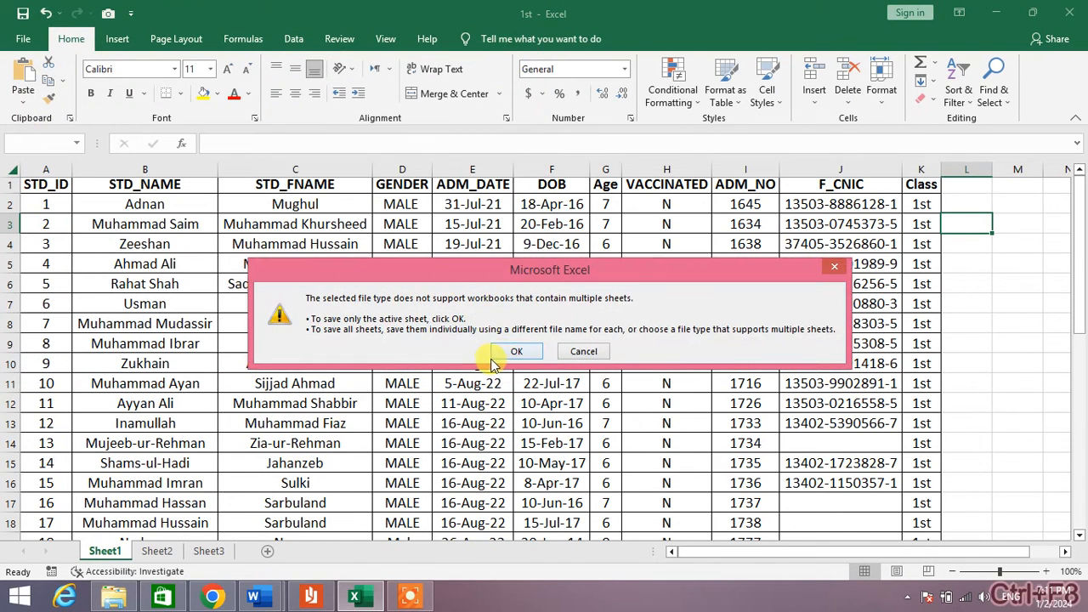
{"action": "left_click", "coordinate": [516, 351]}
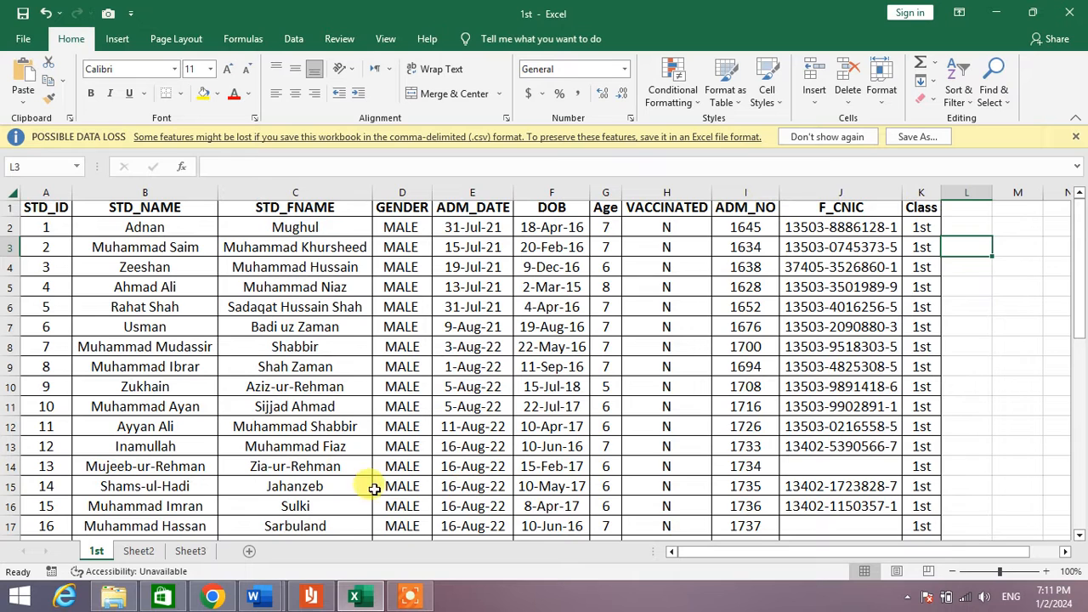
In File Explorer, go to Downloads and open the saved '1st' CSV file
{"action": "left_click", "coordinate": [115, 595]}
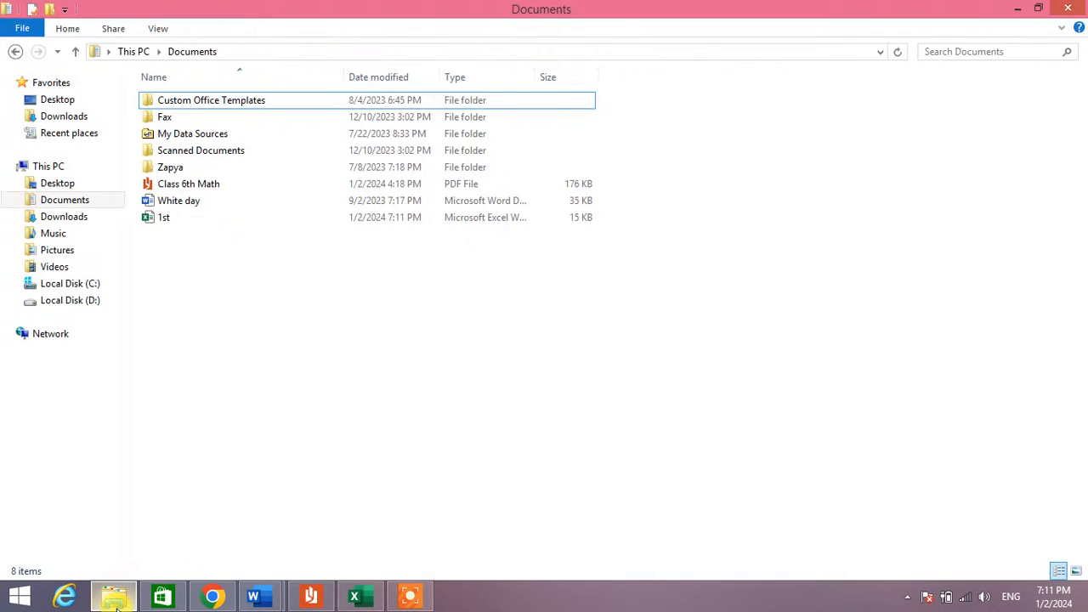
{"action": "left_click", "coordinate": [173, 219]}
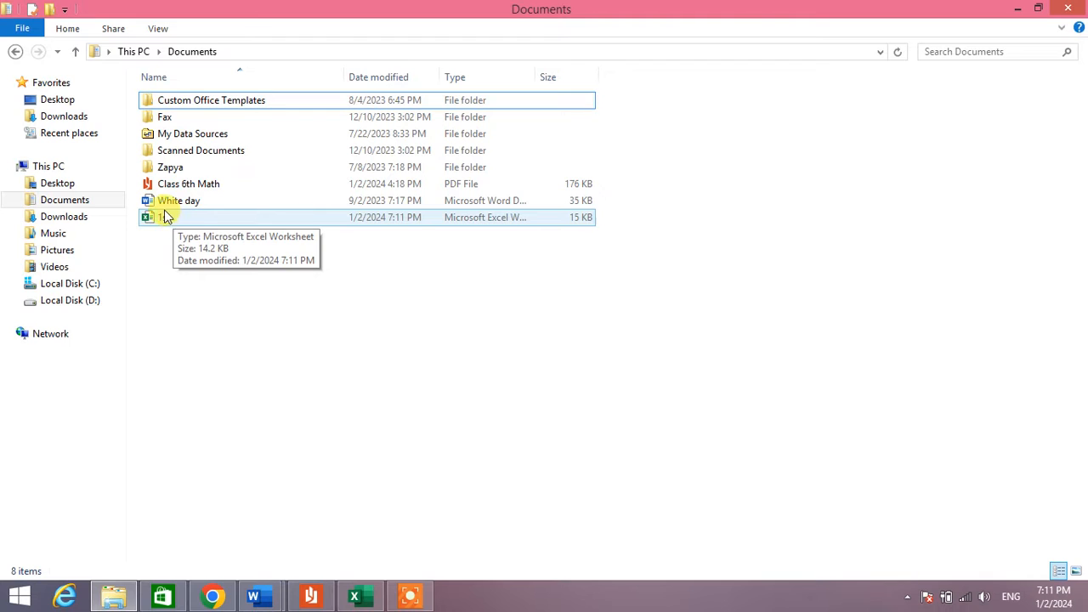
{"action": "left_click", "coordinate": [57, 100]}
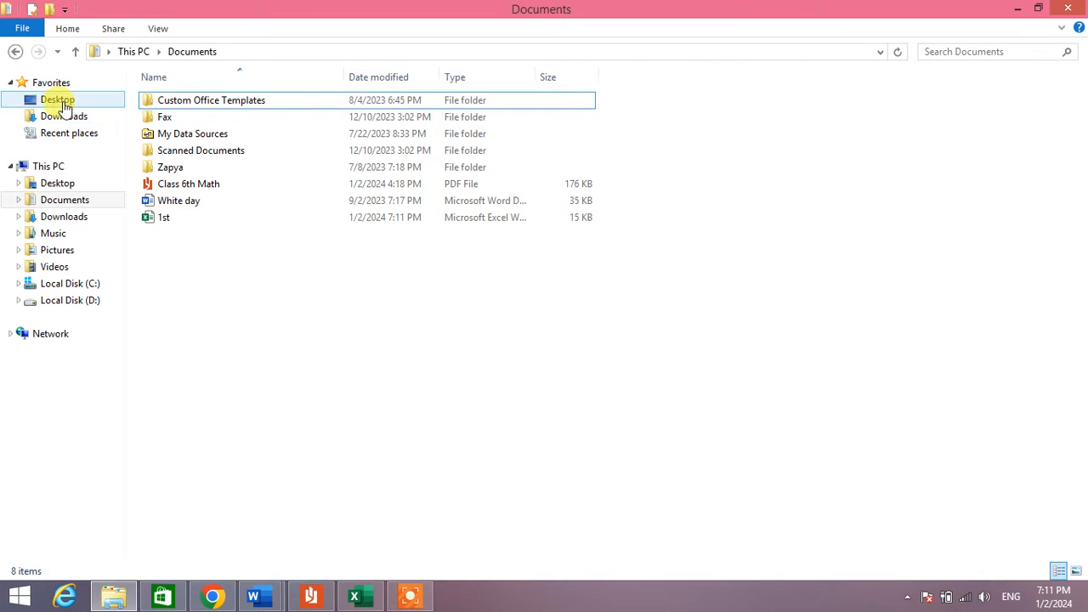
{"action": "left_click", "coordinate": [64, 216]}
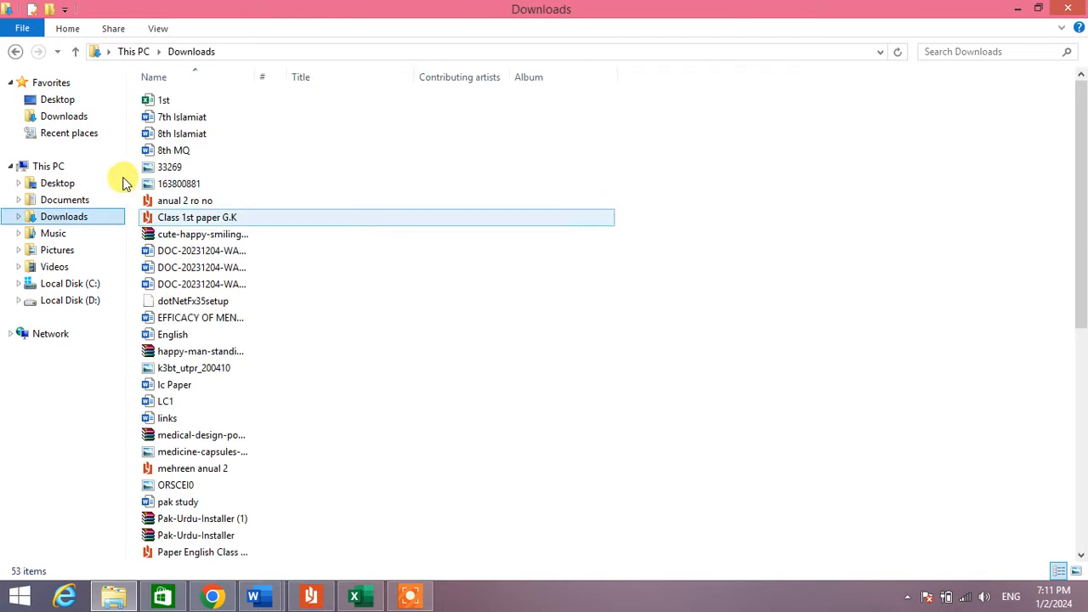
{"action": "double_click", "coordinate": [180, 100]}
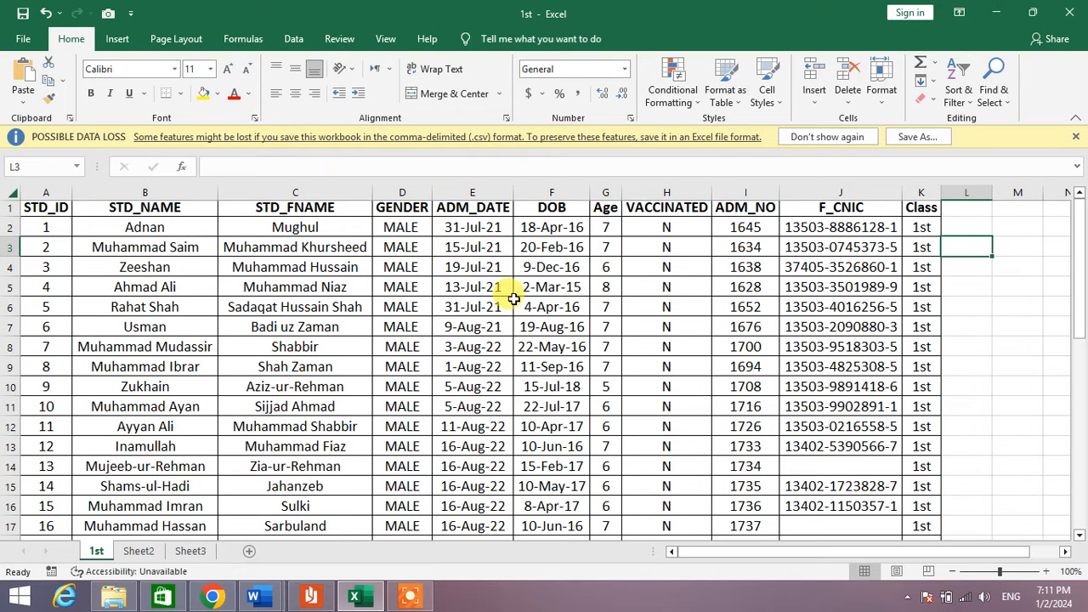
Close the Excel workbook from the taskbar and reopen '1st' CSV as plain comma-delimited data
{"action": "left_click", "coordinate": [359, 597]}
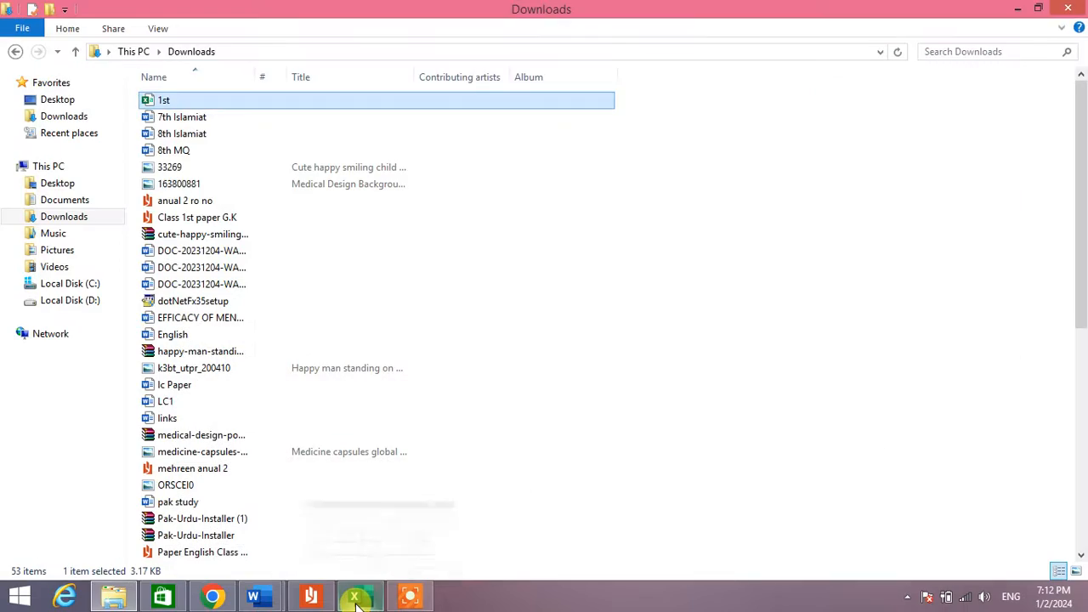
{"action": "left_click", "coordinate": [358, 597]}
{"action": "right_click", "coordinate": [358, 598]}
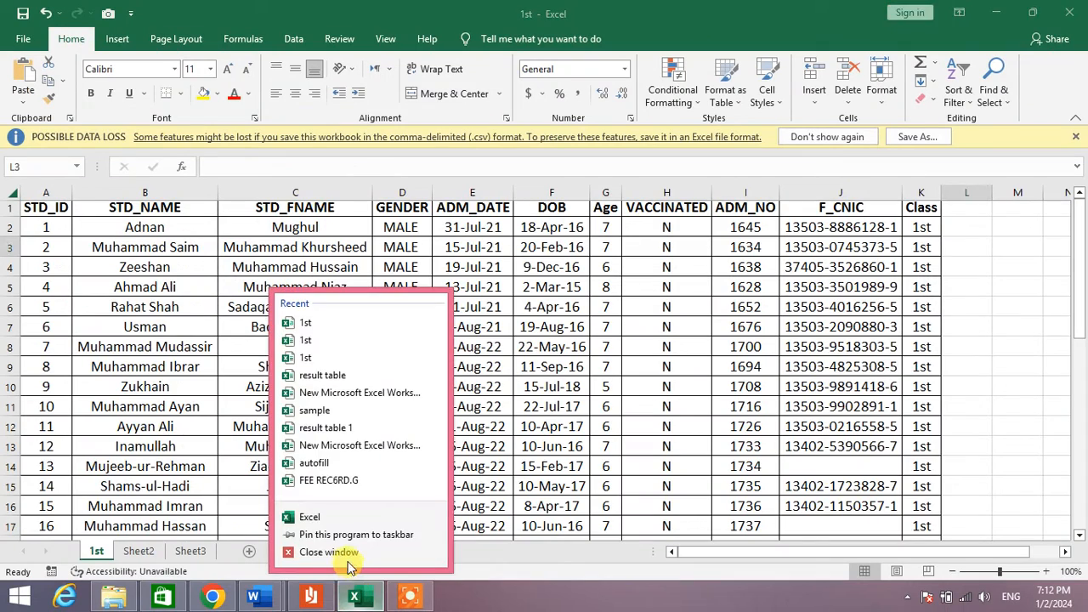
{"action": "left_click", "coordinate": [329, 552]}
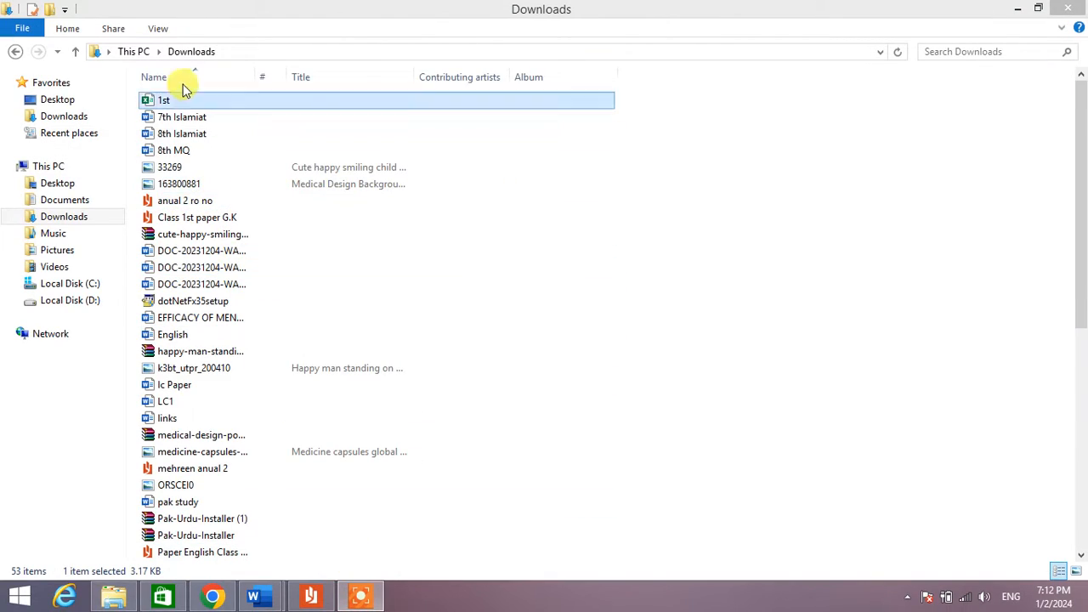
{"action": "double_click", "coordinate": [179, 101]}
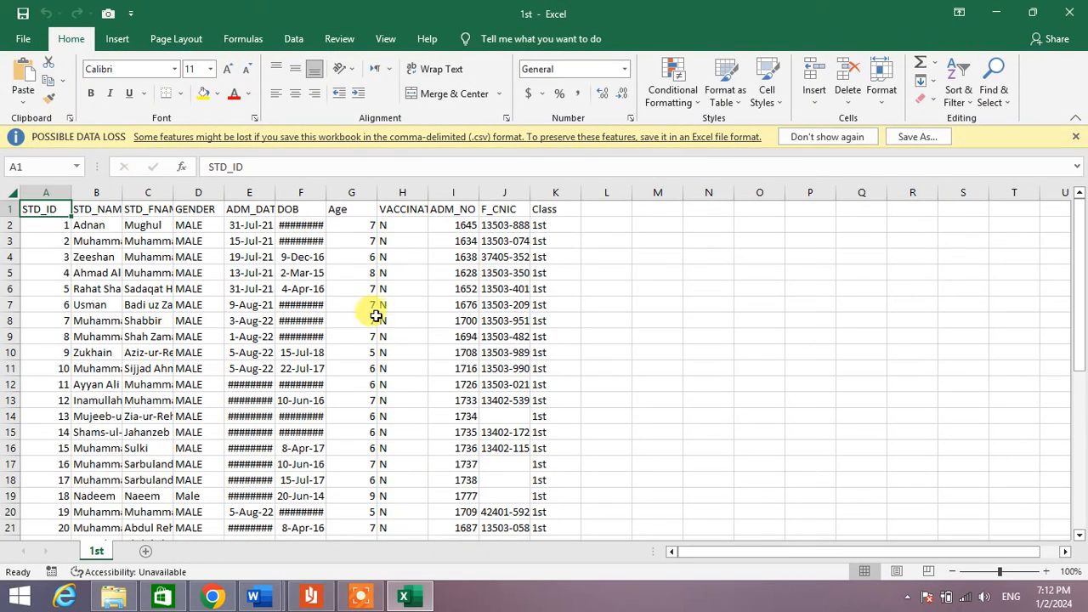
Dismiss the Possible Data Loss and Get Genuine Office notice bars above the sheet
{"action": "left_click", "coordinate": [1077, 137]}
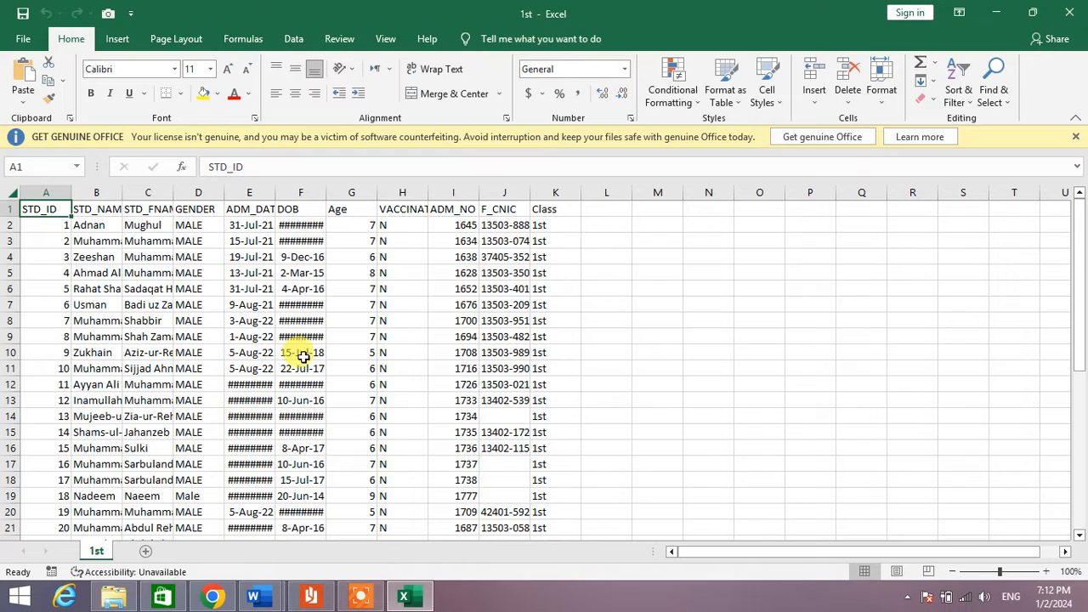
{"action": "left_click", "coordinate": [1077, 137]}
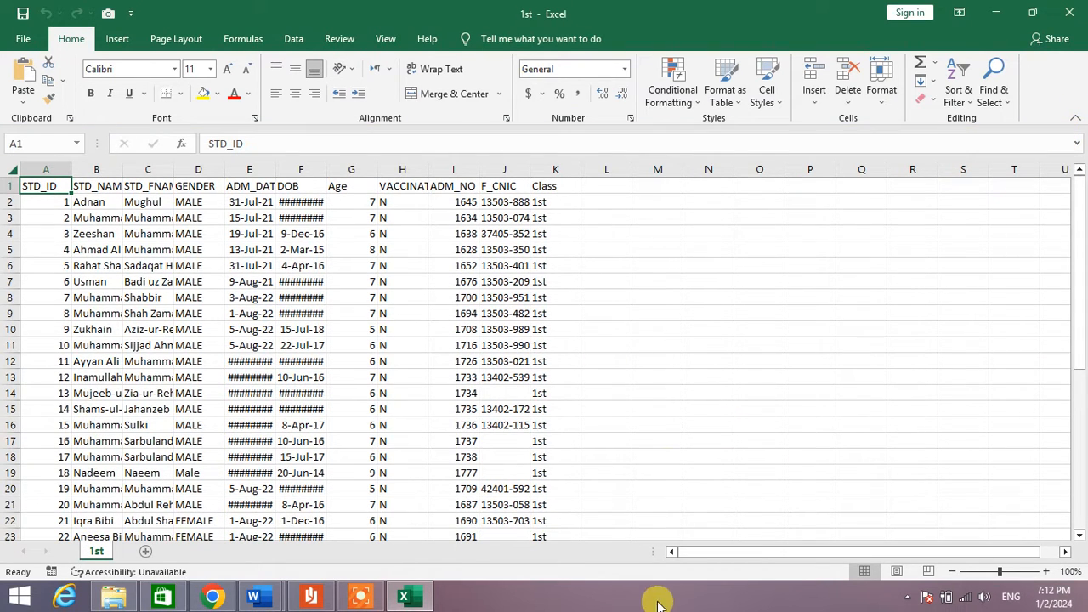